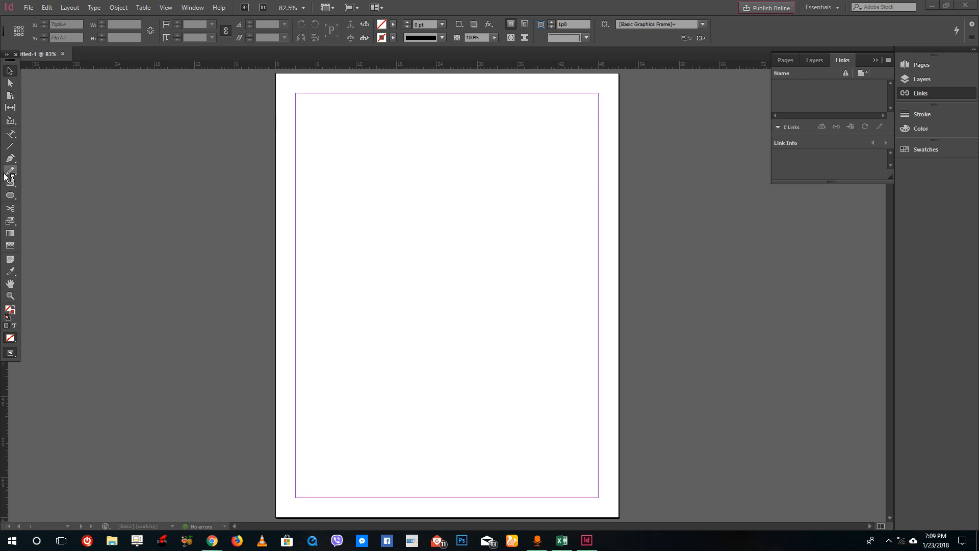
Draw a rectangle frame near the top of the page and place IMG_0156.jpg from the Images folder into it.
drag(337, 130, 550, 247)
click(30, 7)
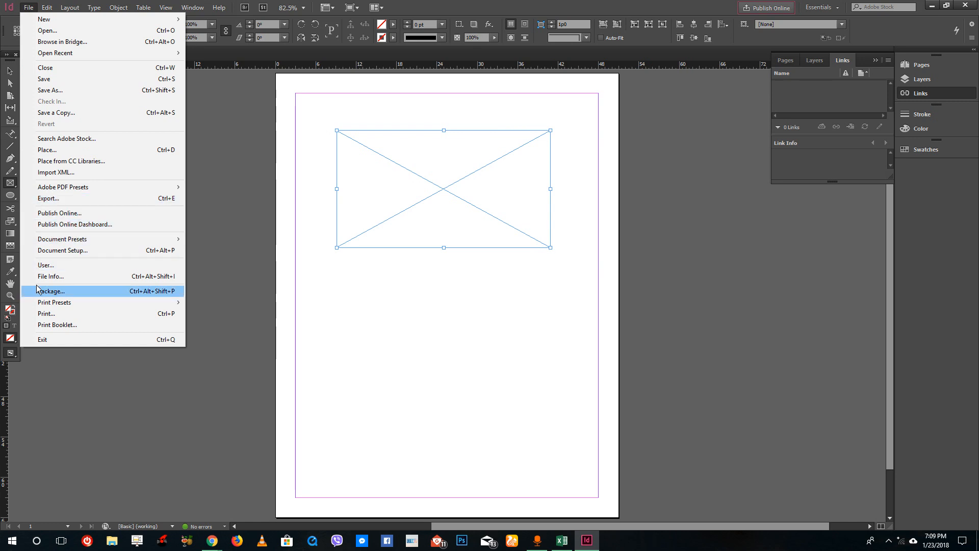
click(51, 149)
click(681, 184)
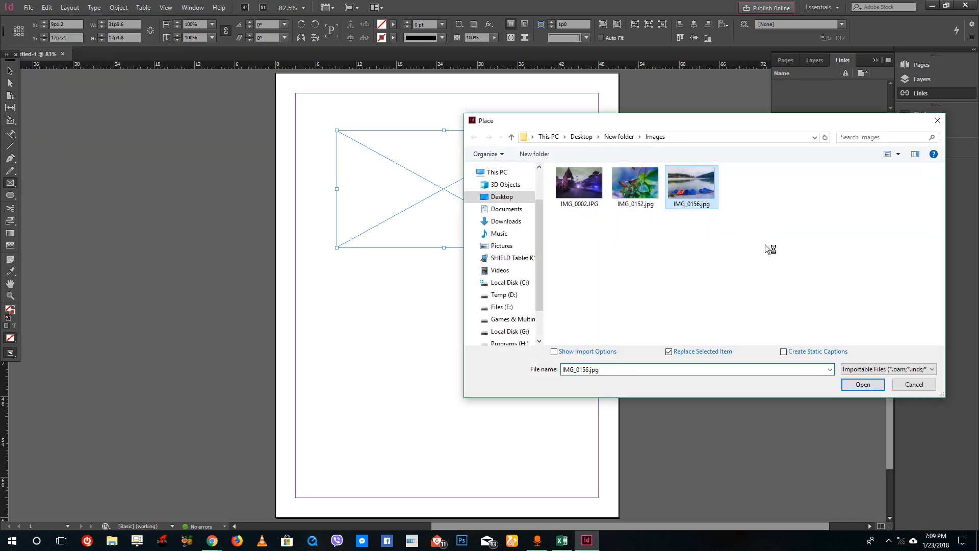
click(873, 384)
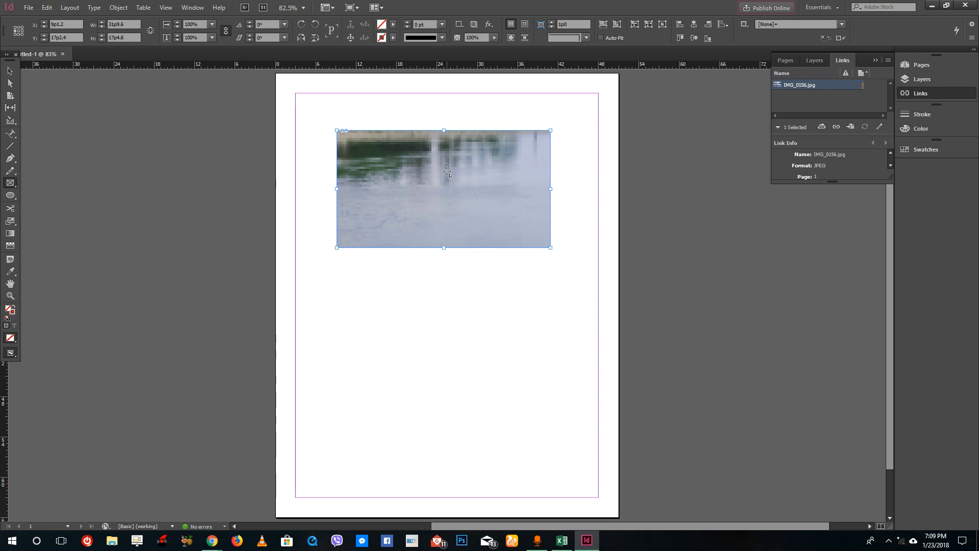
click(198, 8)
click(460, 231)
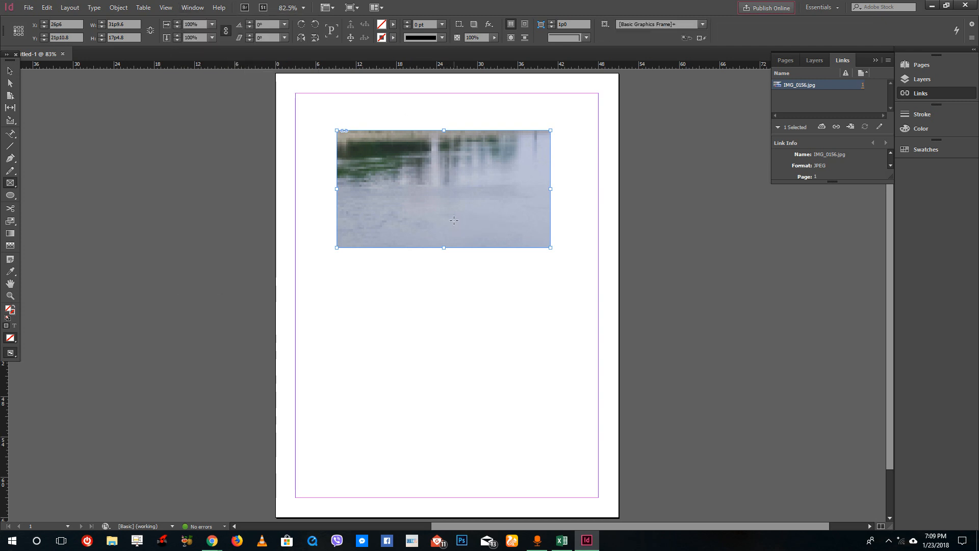
click(518, 274)
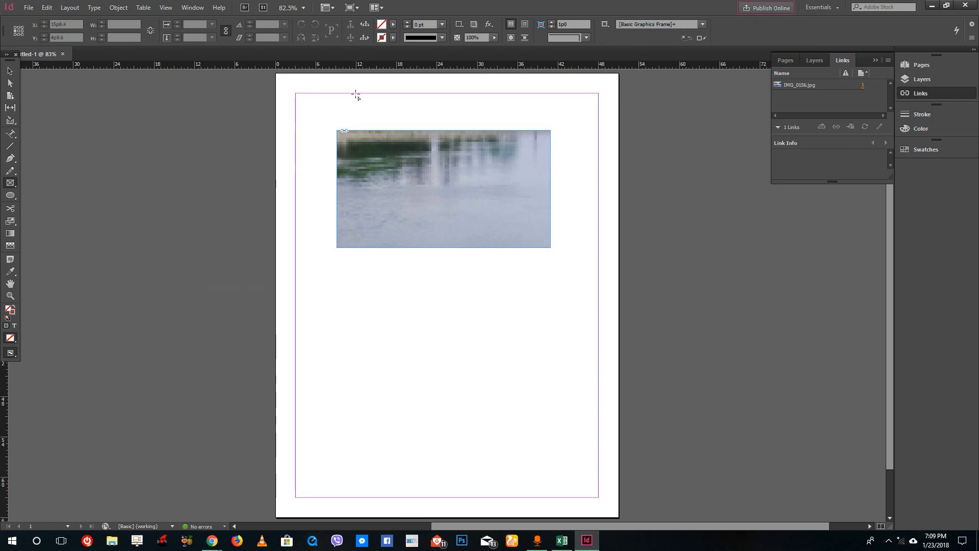
click(166, 9)
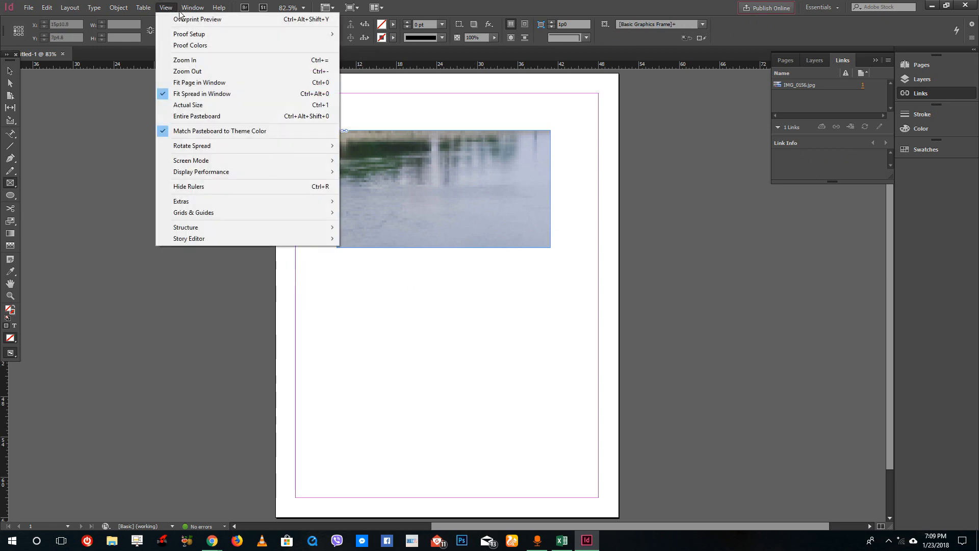
mouse_move(185, 14)
mouse_move(304, 204)
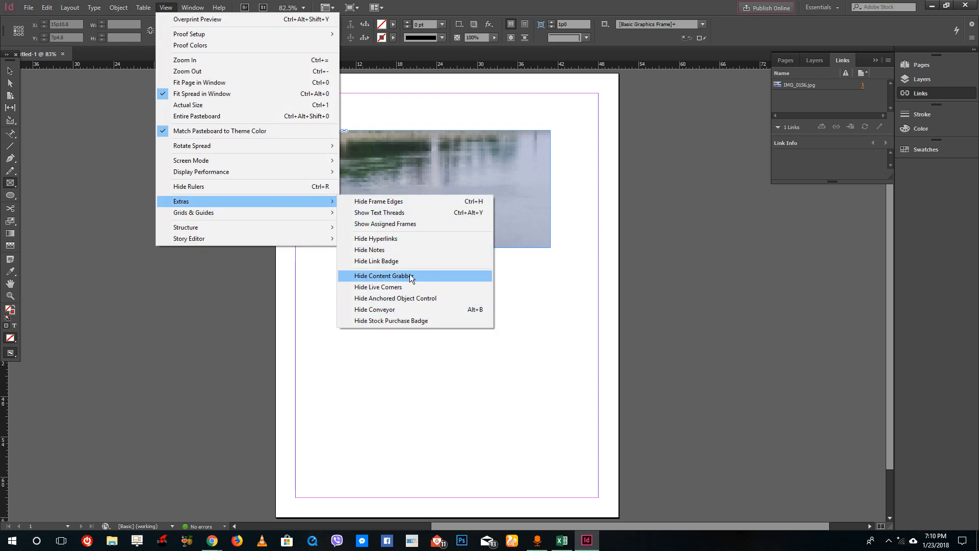
click(11, 72)
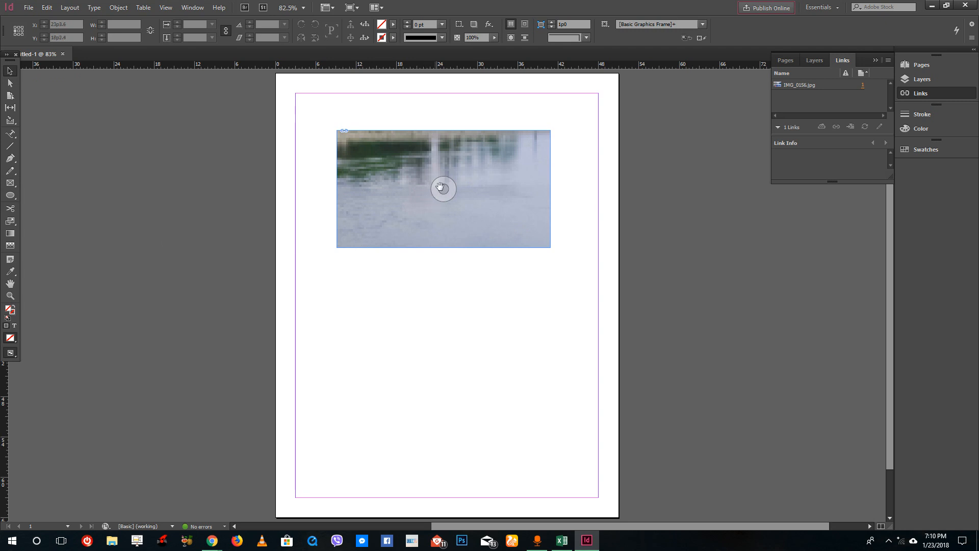
Reposition the photo inside its frame using the content grabber to show different parts of the image.
drag(443, 189, 401, 240)
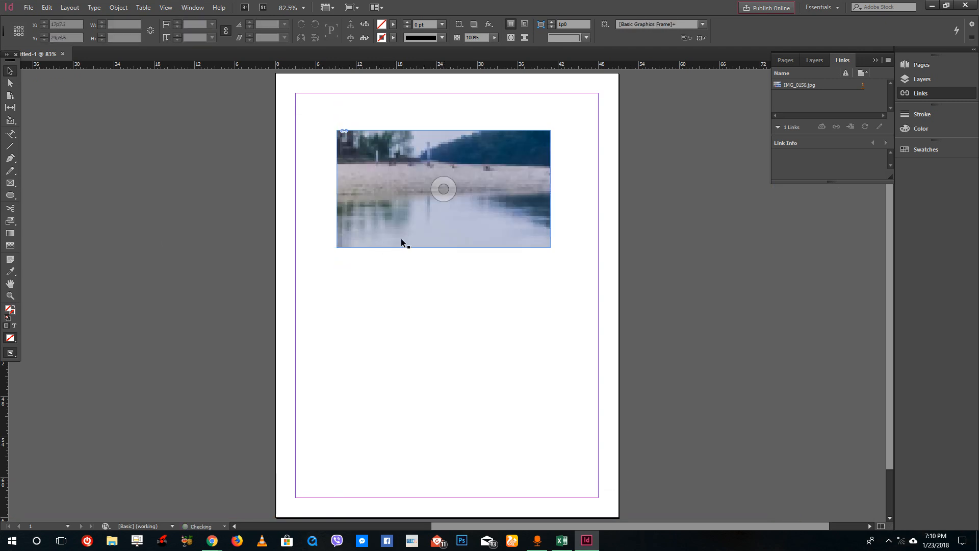
drag(443, 189, 602, 189)
drag(739, 270, 613, 320)
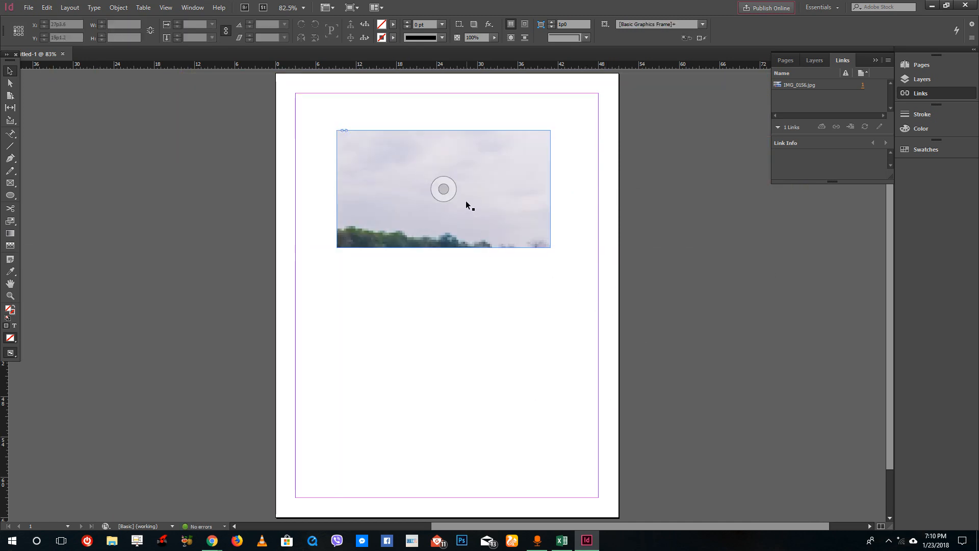
click(443, 189)
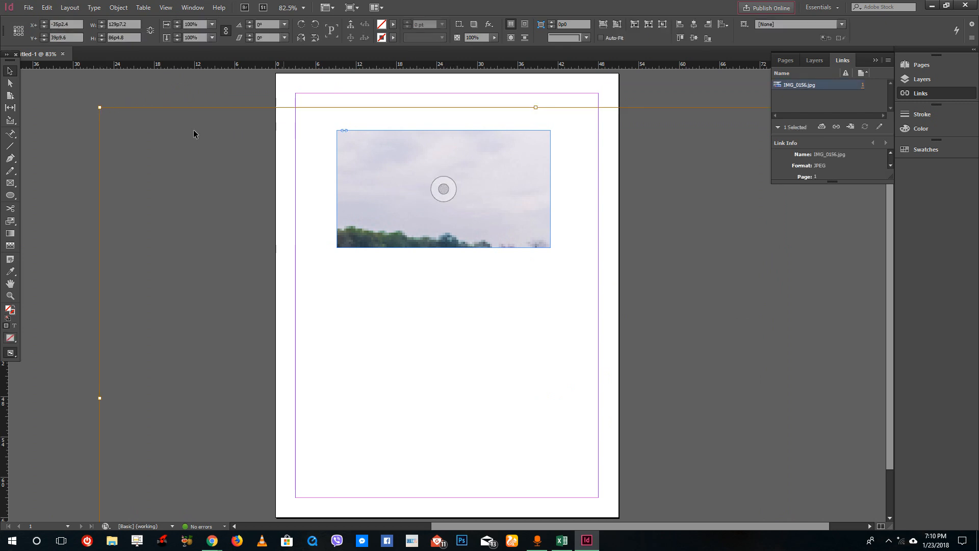
drag(99, 107, 488, 311)
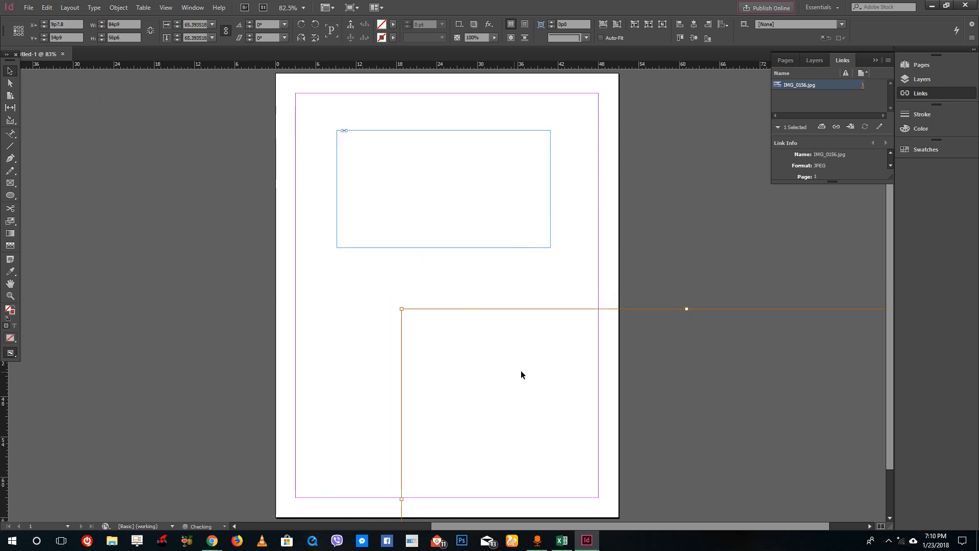
click(675, 404)
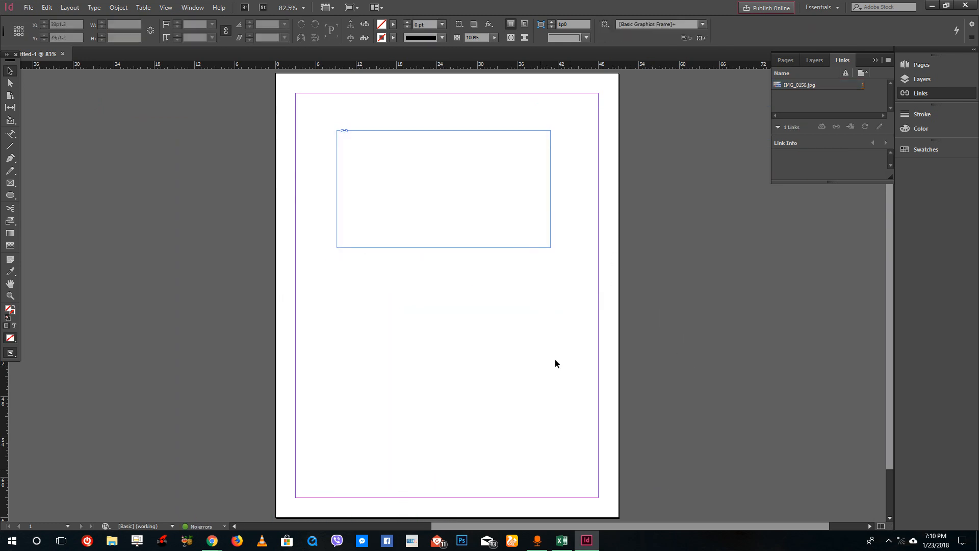
drag(444, 189, 426, 168)
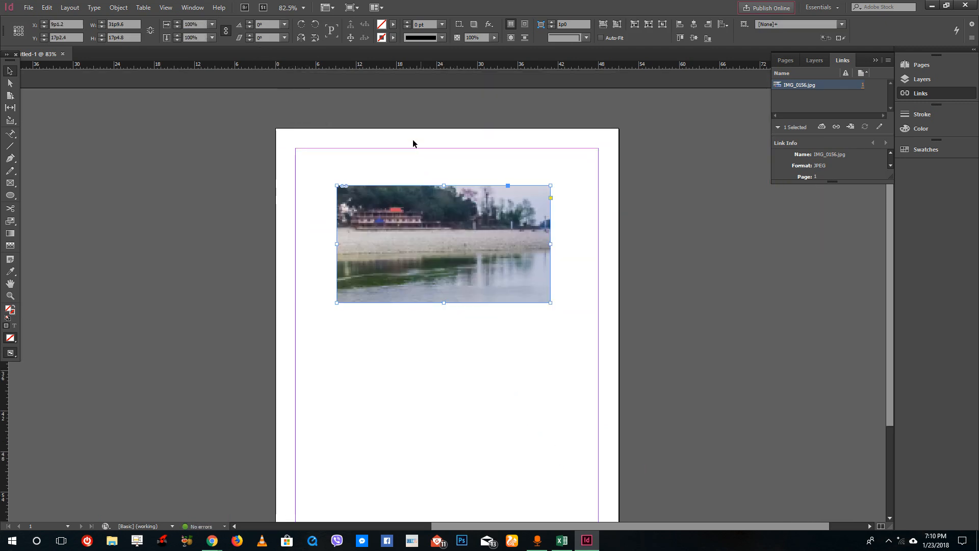
Hide the content grabber through the view extras options.
click(168, 8)
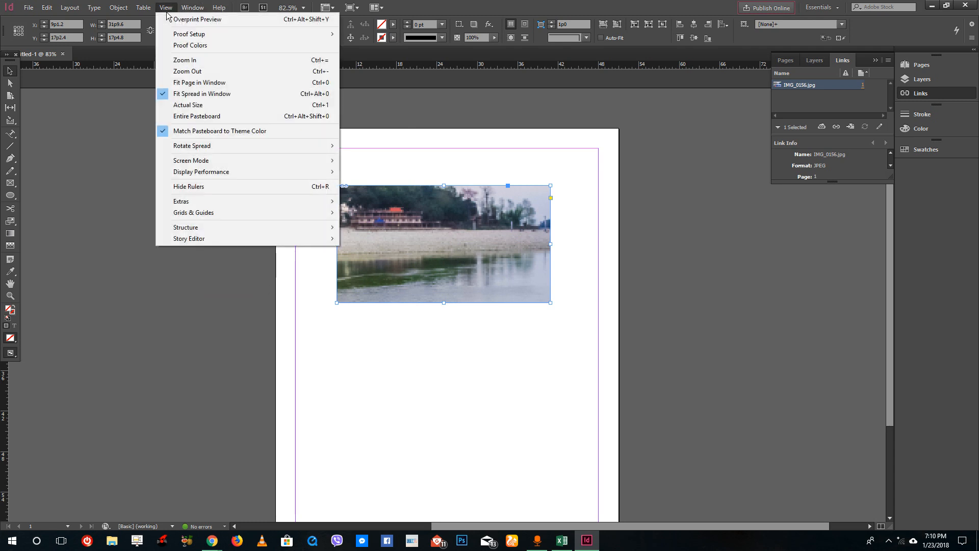
mouse_move(294, 204)
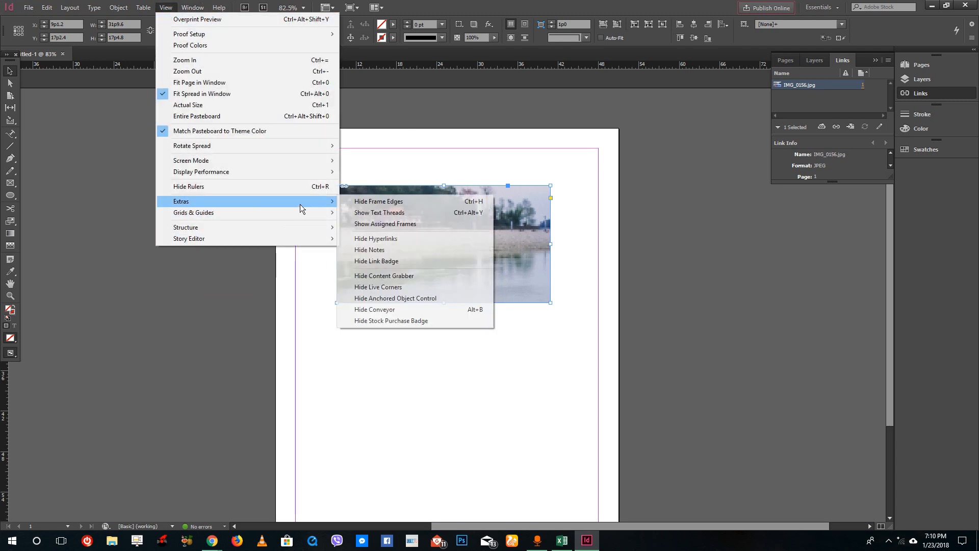
click(402, 278)
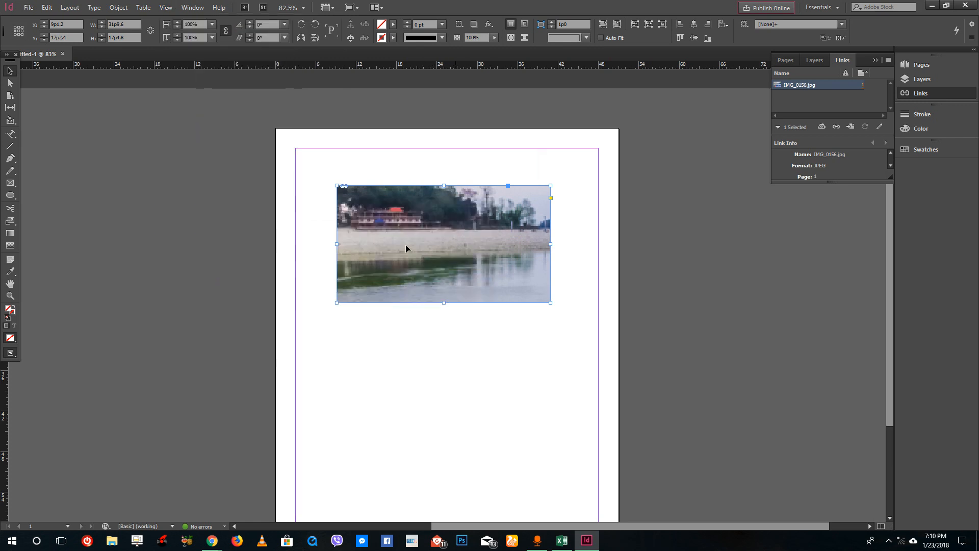
Select the photo content inside the frame, then scale it down and move it within the frame.
double_click(439, 244)
drag(439, 244, 423, 255)
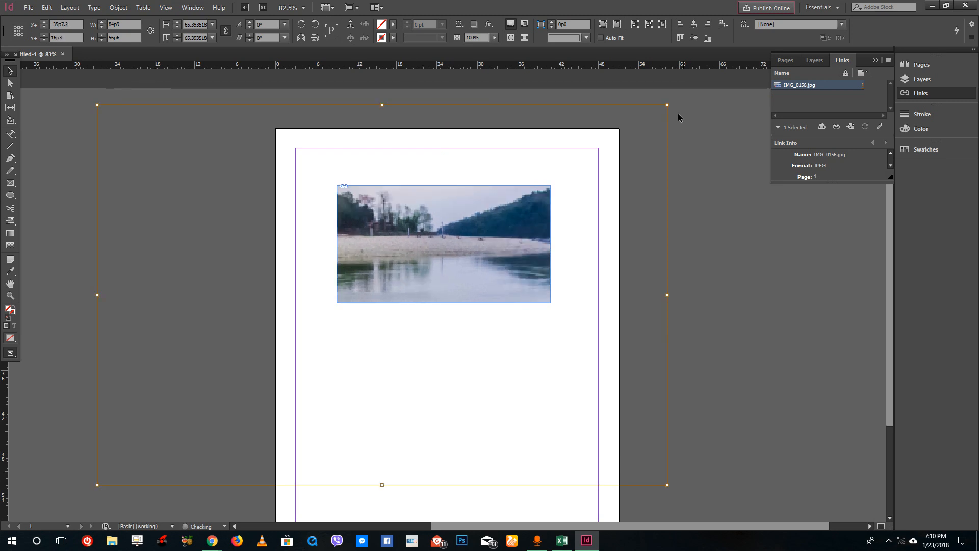
drag(666, 104, 546, 186)
drag(444, 229, 588, 158)
click(548, 183)
double_click(495, 224)
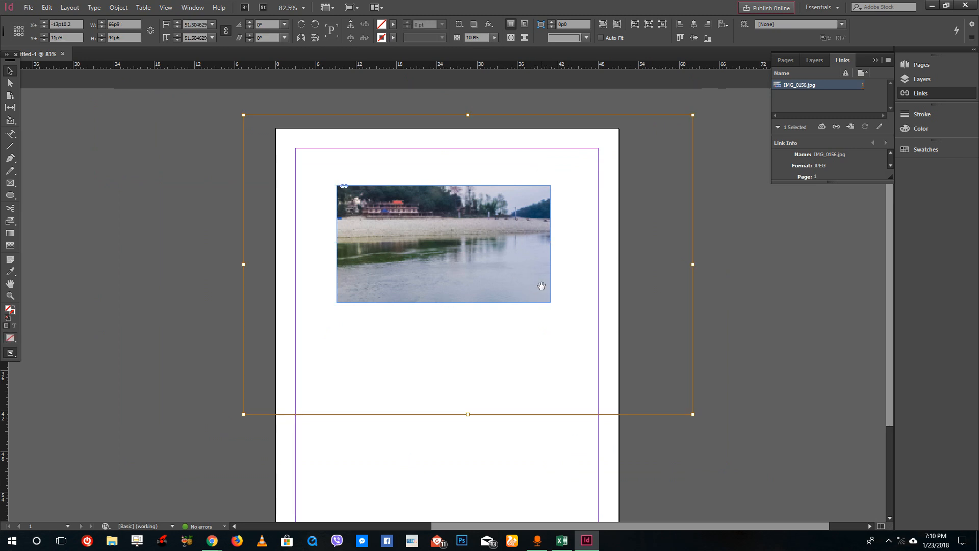
Fit the frame to its photo, then resize the frame to about 31p4 wide by 17p2 high.
click(551, 302)
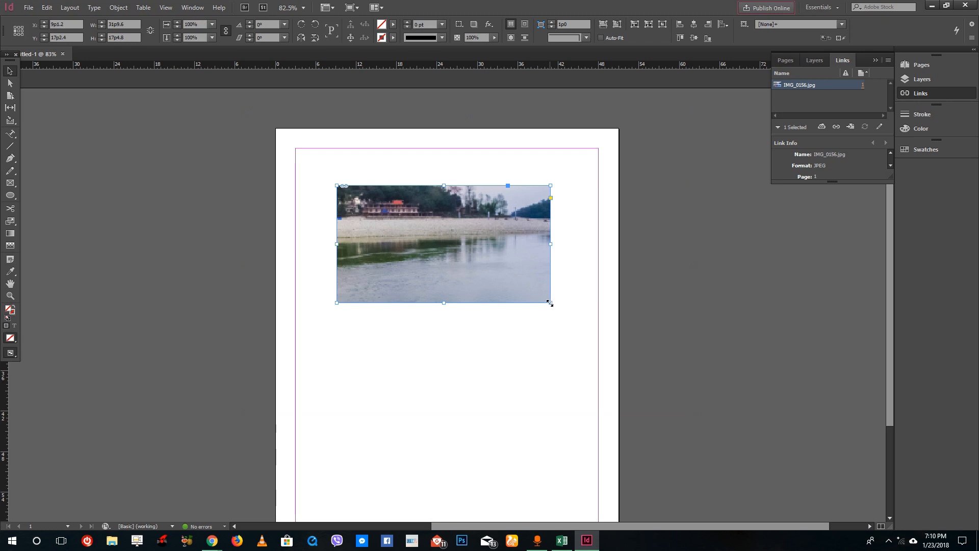
double_click(550, 303)
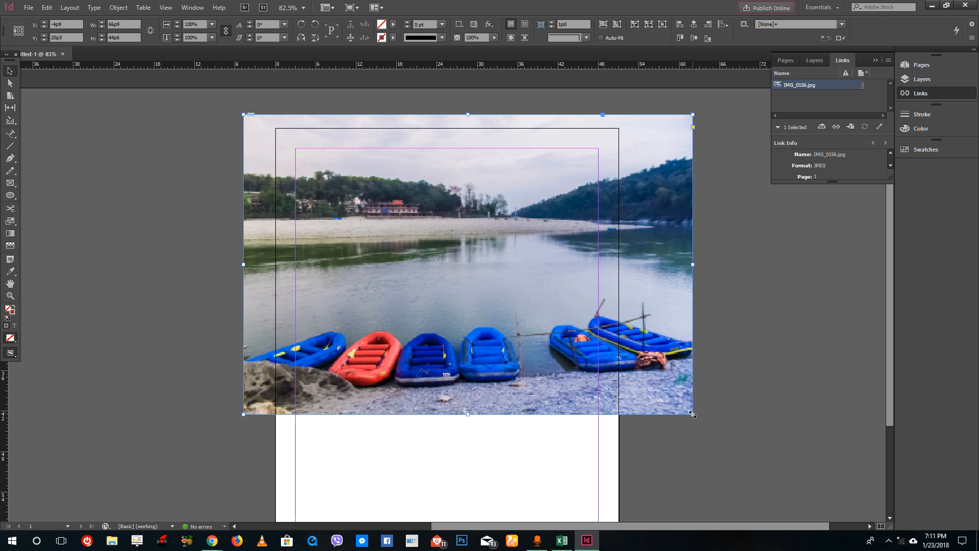
drag(691, 415, 575, 328)
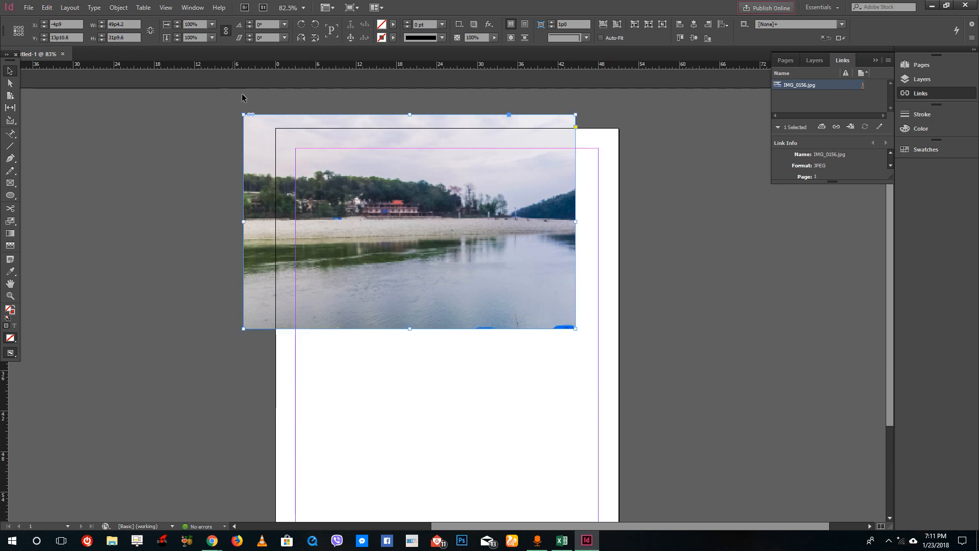
drag(243, 115, 364, 213)
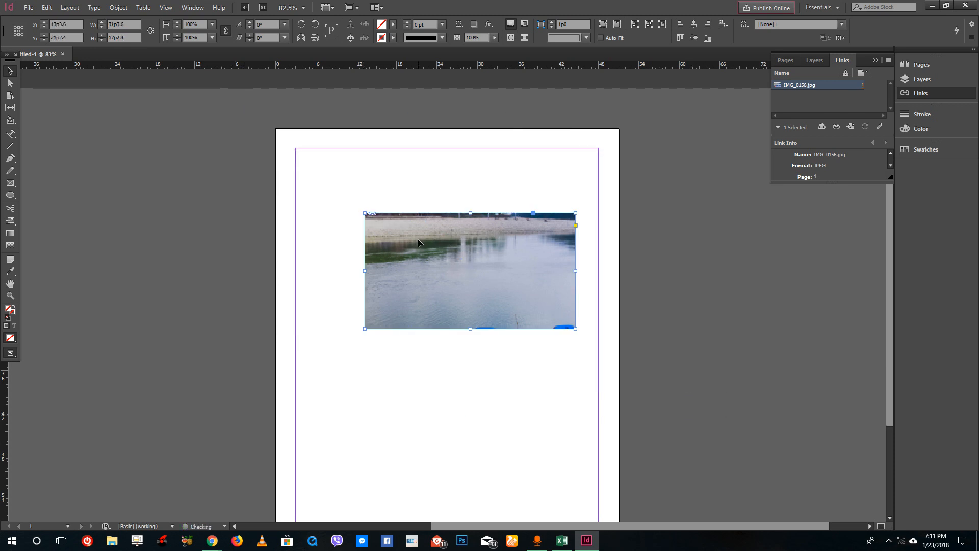
click(479, 266)
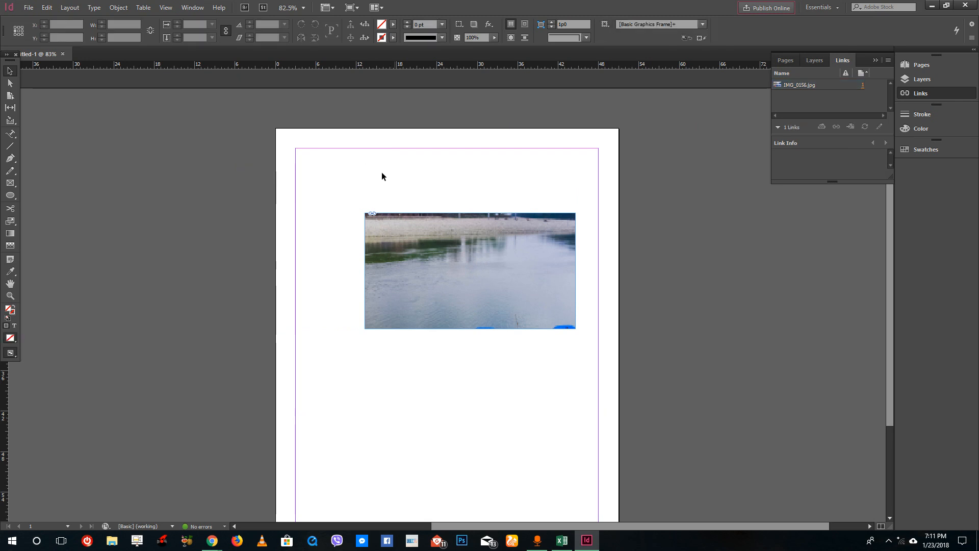
Reposition the photo content within its resized frame.
drag(449, 235, 540, 281)
drag(333, 161, 362, 177)
drag(525, 270, 447, 251)
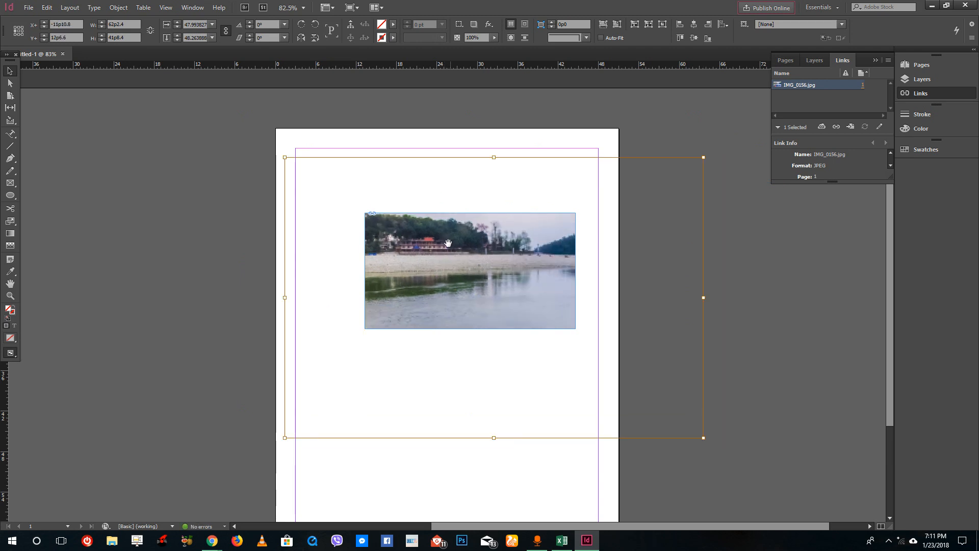
click(144, 7)
key(Escape)
click(453, 133)
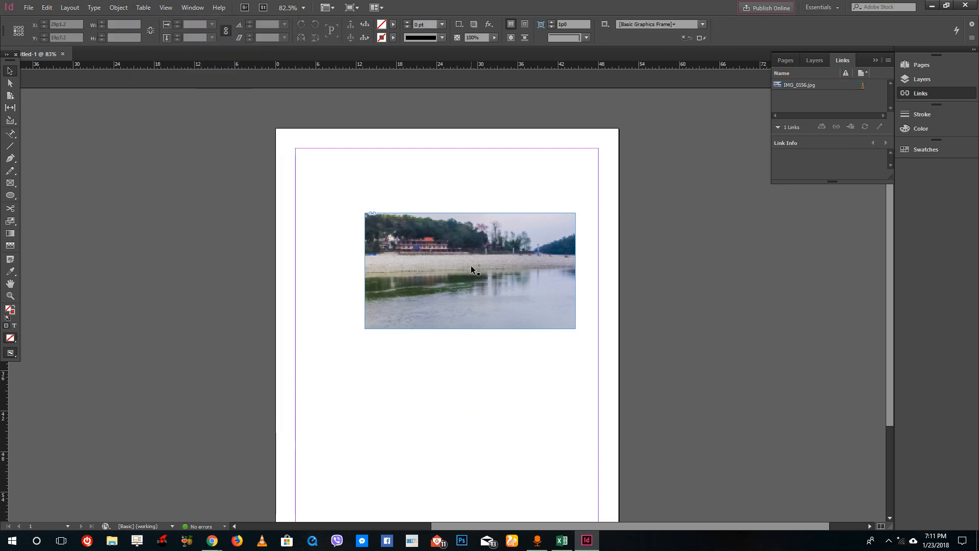
Move the image frame up toward the page's top margin.
click(368, 236)
click(144, 7)
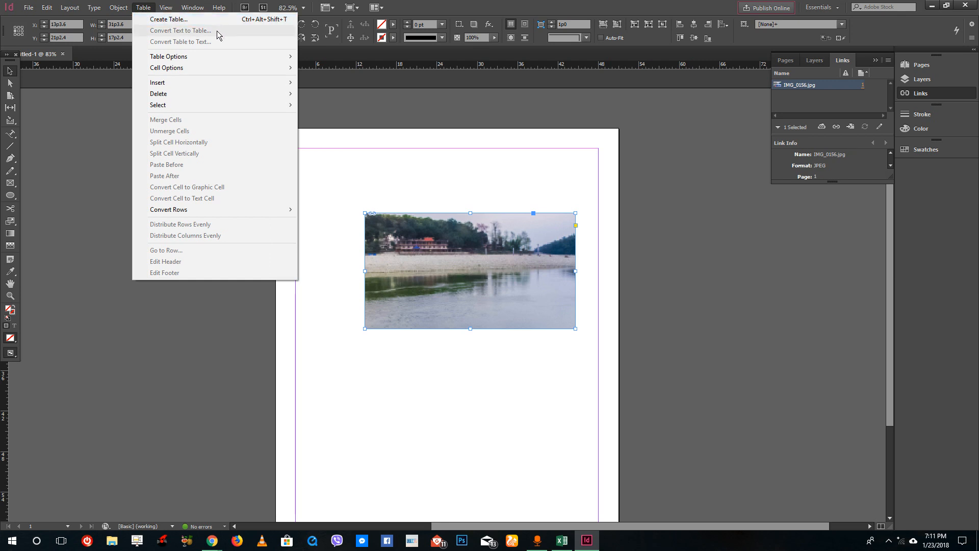
click(439, 196)
drag(455, 271, 436, 232)
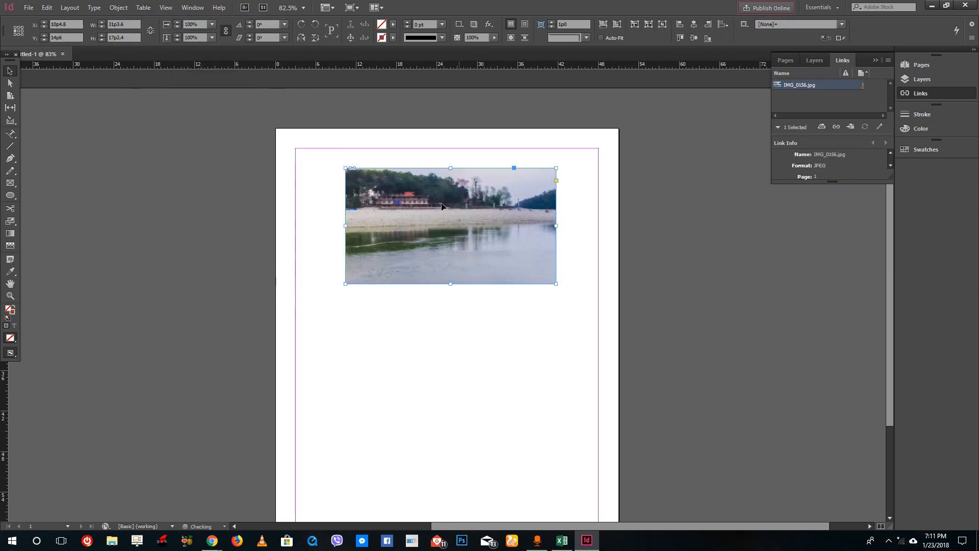
Apply Fill Frame Proportionally to the selected image frame.
click(119, 7)
mouse_move(137, 18)
mouse_move(228, 199)
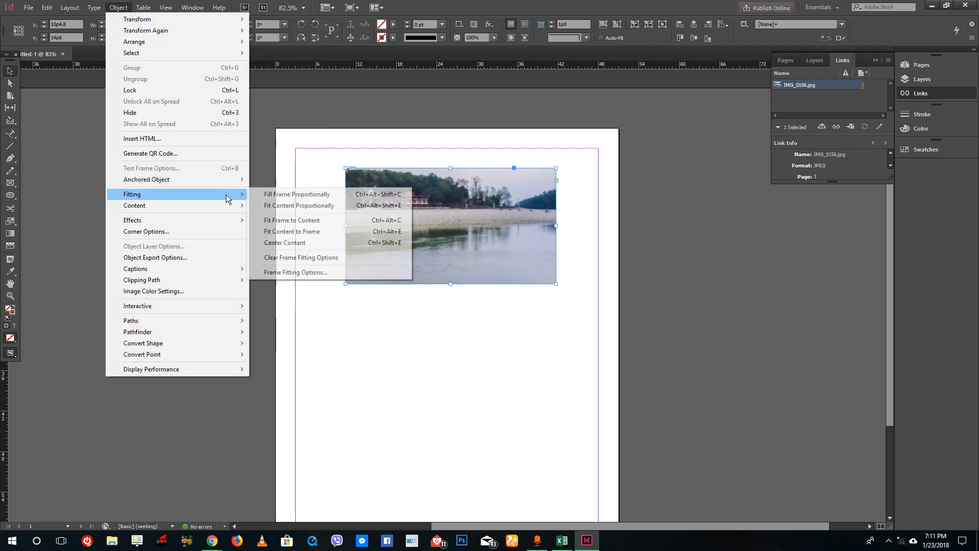
click(323, 197)
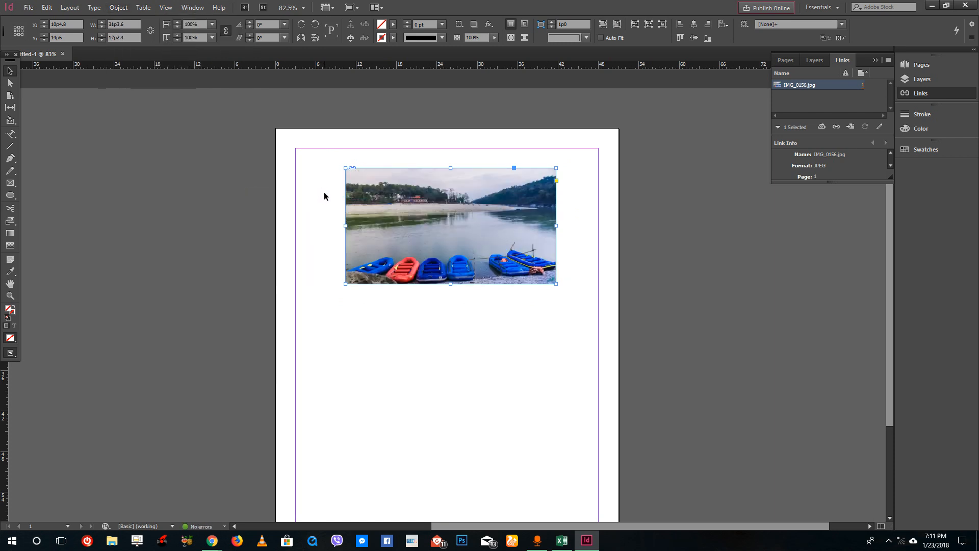
Apply Fit Content Proportionally to the image frame.
click(118, 7)
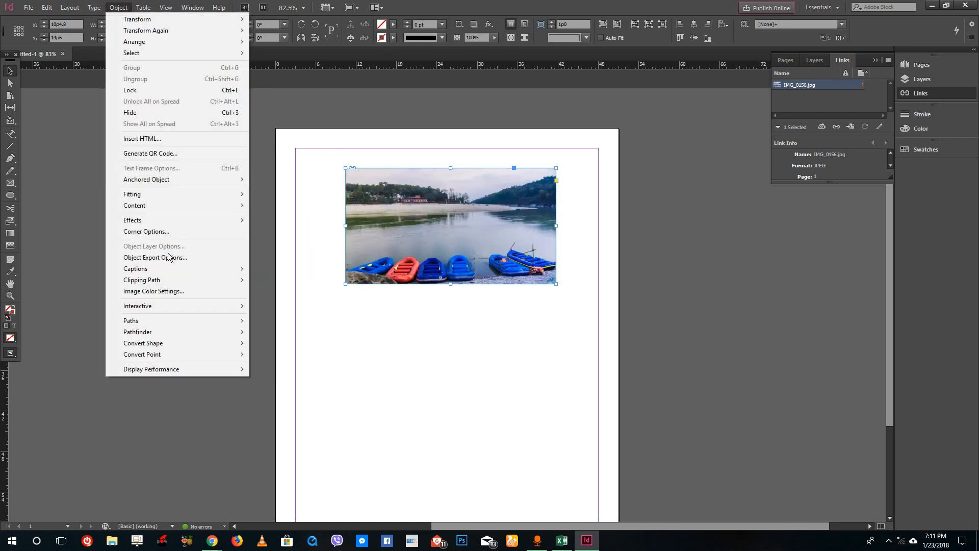
mouse_move(187, 196)
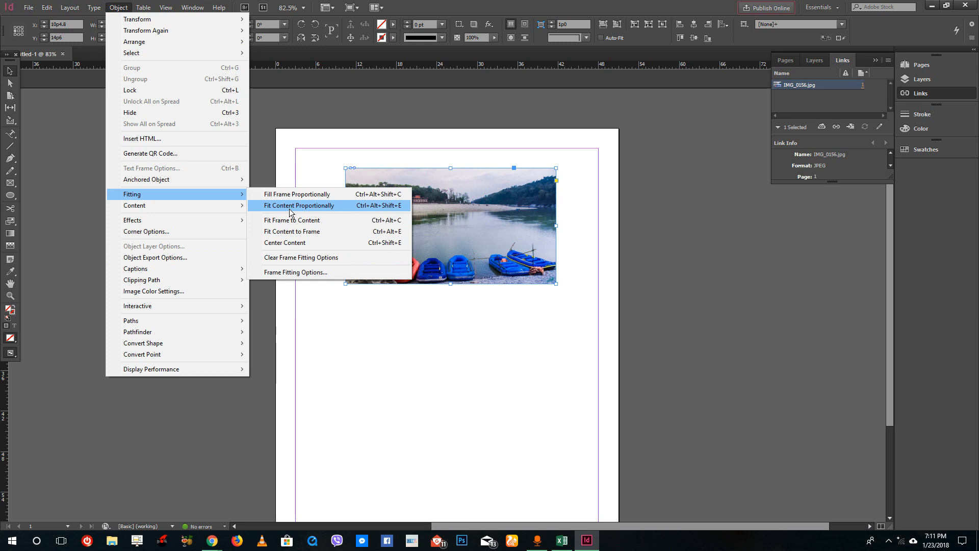
click(289, 207)
Apply Fit Frame to Content so the frame matches the photo.
click(118, 8)
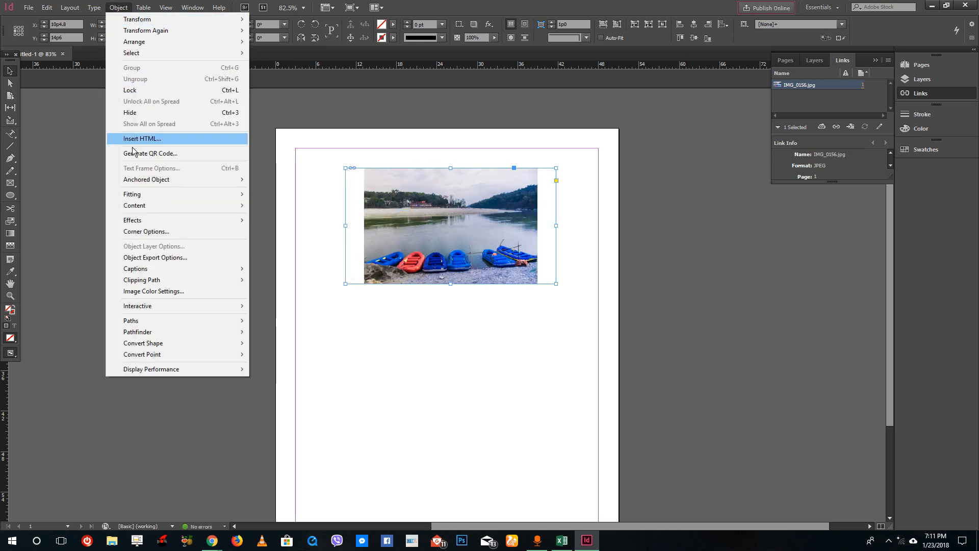
mouse_move(176, 199)
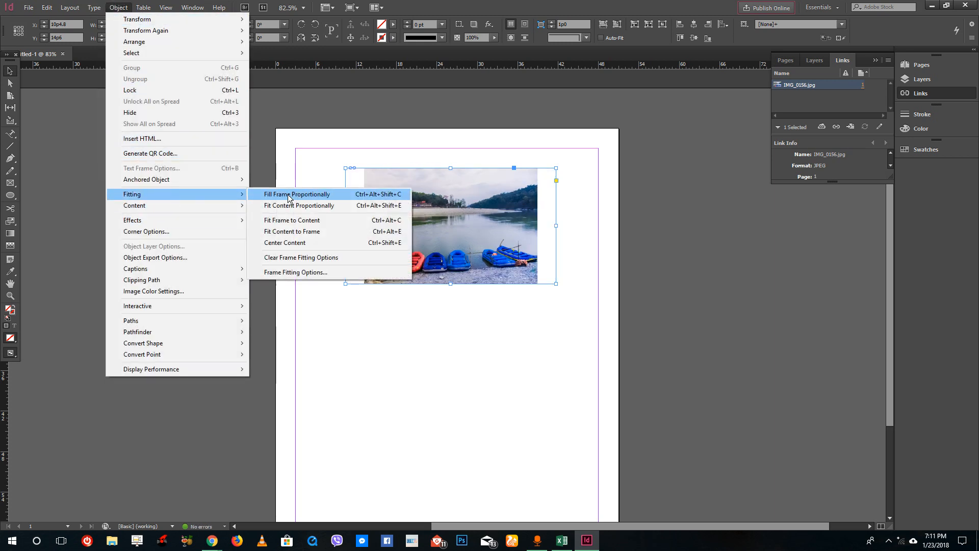
click(311, 222)
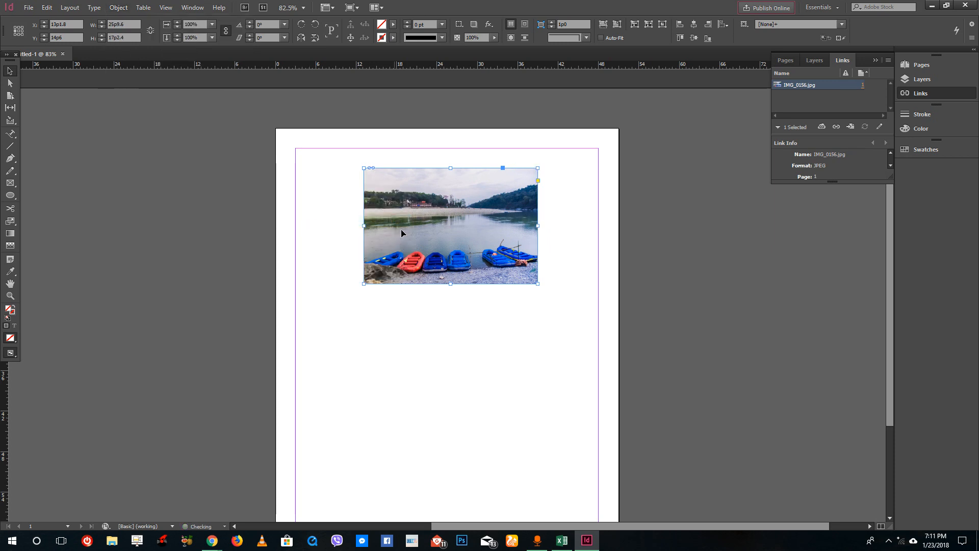
Apply Fit Content to Frame to the selected image frame.
mouse_move(360, 166)
mouse_down()
mouse_move(313, 157)
mouse_move(339, 153)
mouse_move(363, 168)
mouse_up()
click(125, 8)
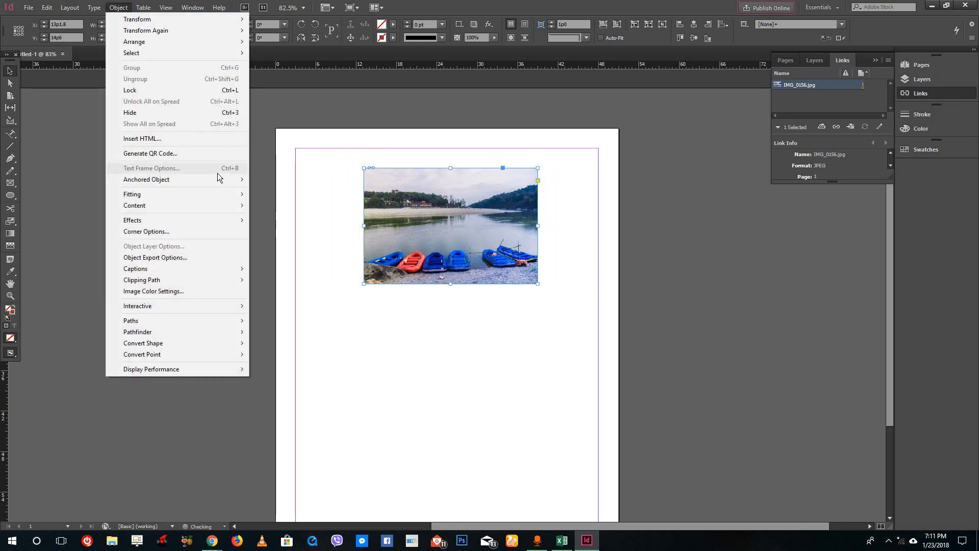
mouse_move(204, 195)
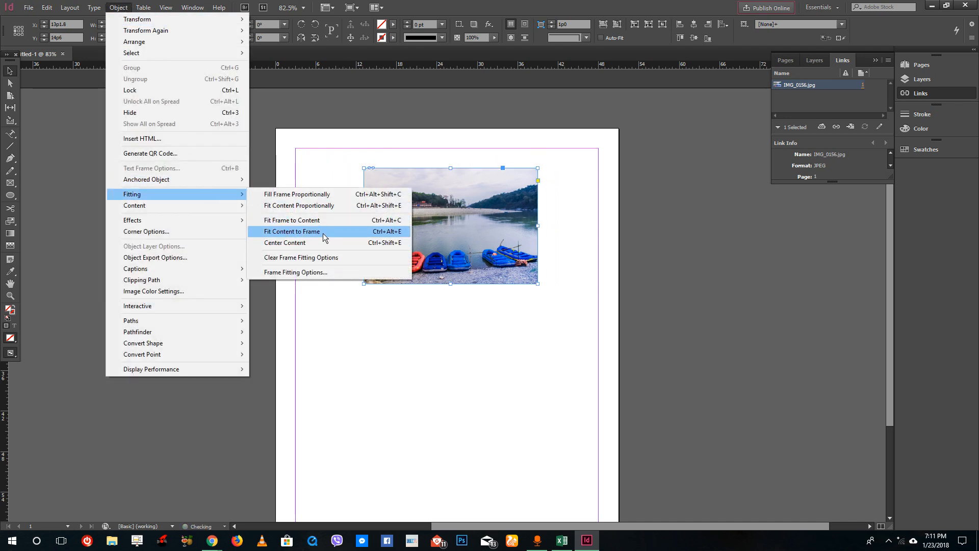
click(323, 232)
Widen the image frame to about the right margin and apply Fit Content to Frame to stretch the photo into it.
drag(538, 283, 593, 277)
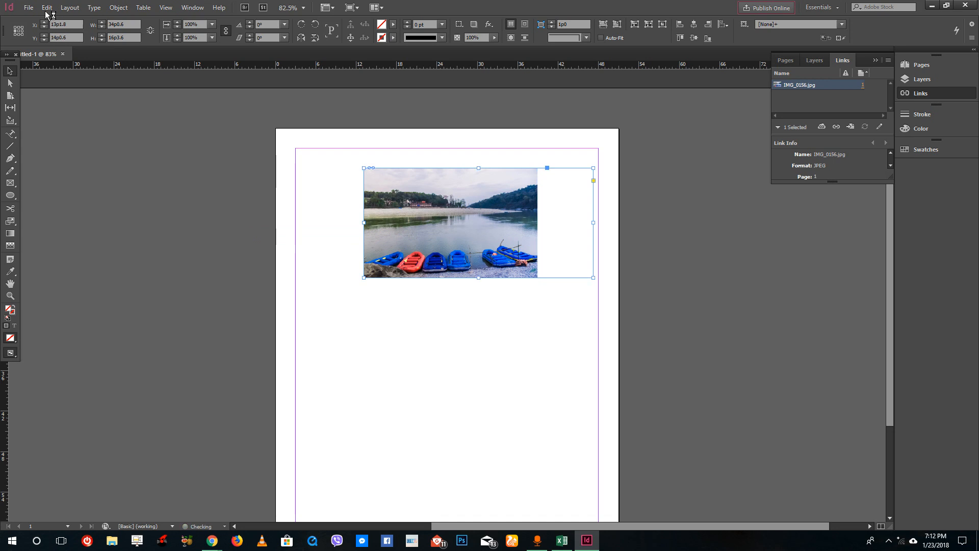
click(94, 8)
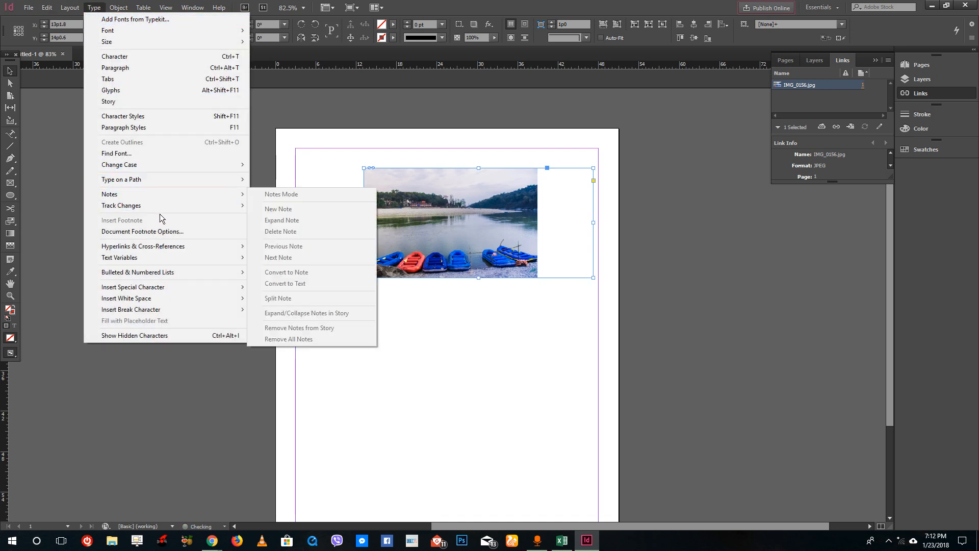
mouse_move(82, 9)
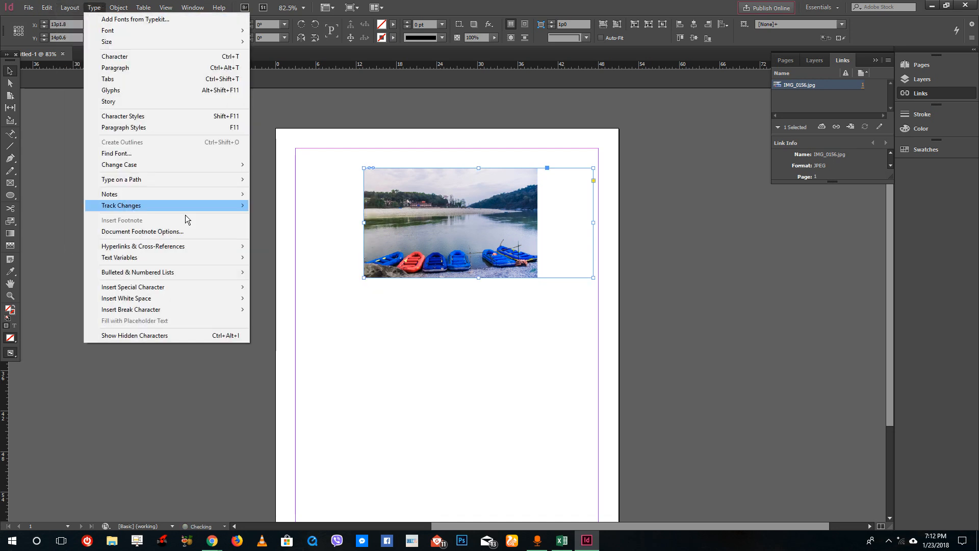
mouse_move(118, 11)
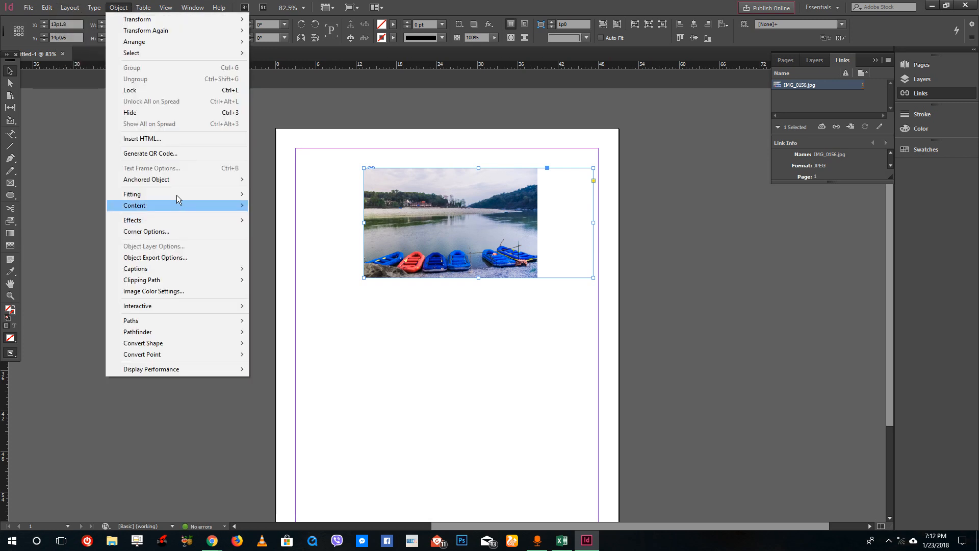
mouse_move(205, 206)
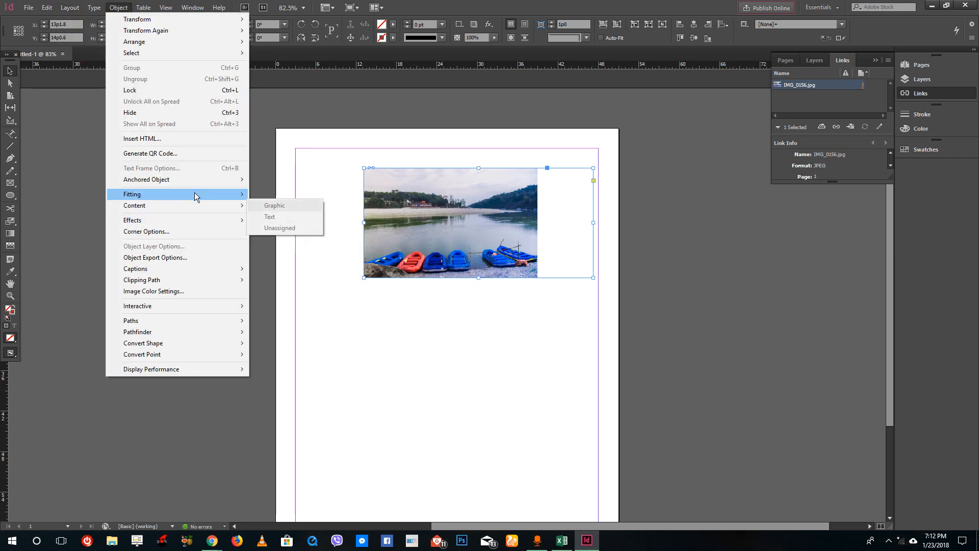
click(314, 233)
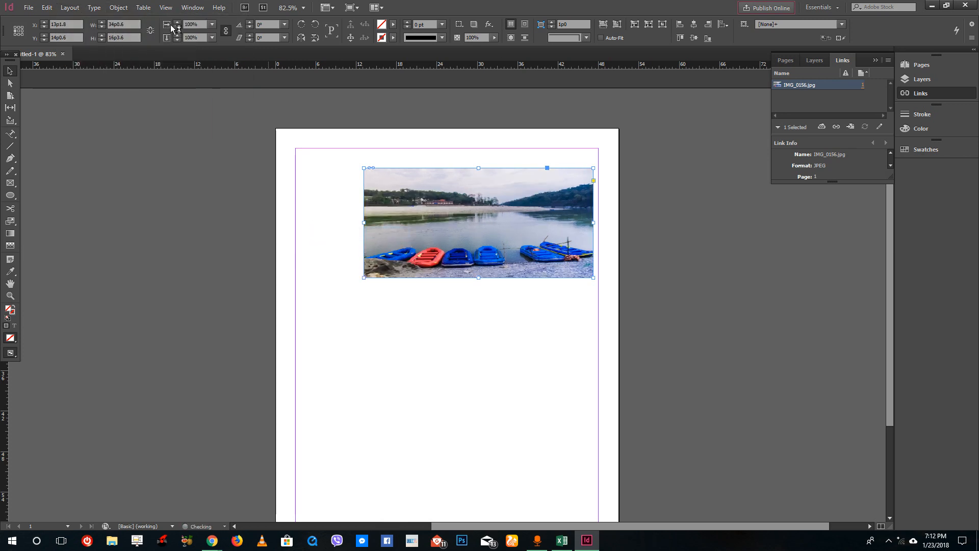
Apply Center Content to the image frame.
click(117, 8)
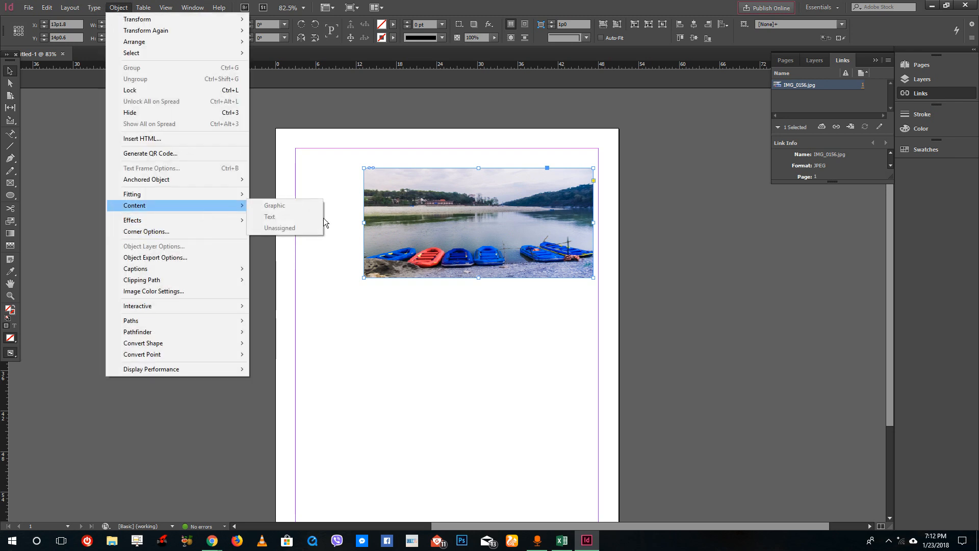
mouse_move(197, 197)
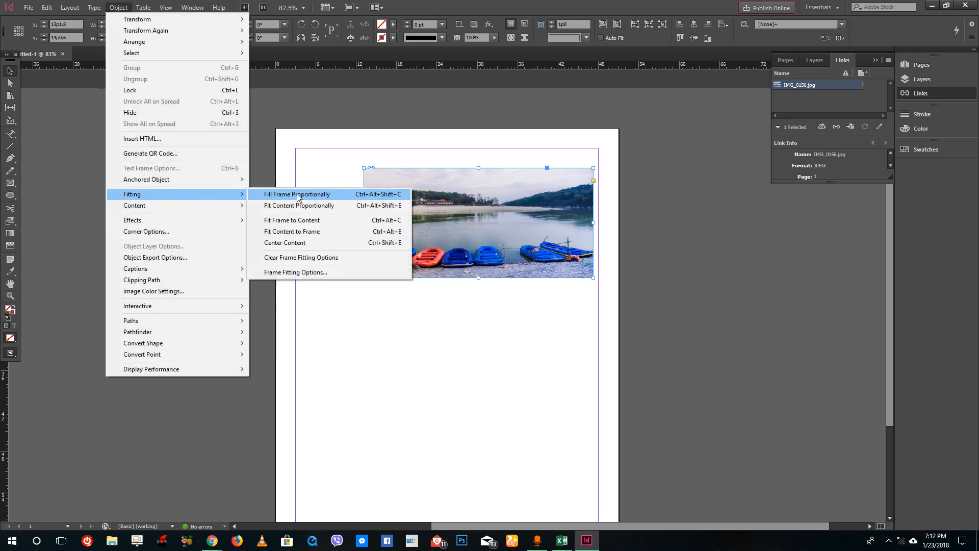
click(313, 243)
Shrink the image frame to about 20p10 wide and center the photo within the smaller frame.
drag(594, 277, 448, 250)
click(123, 10)
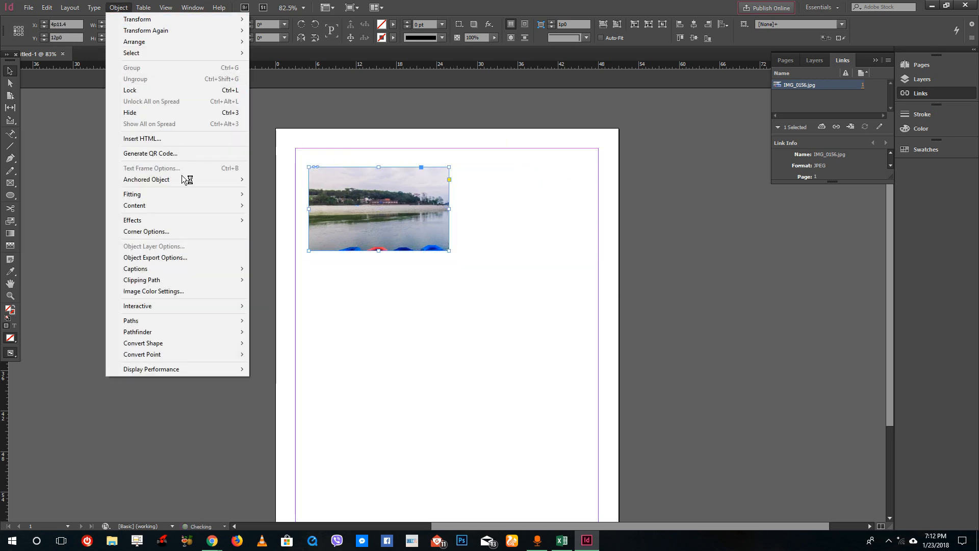
mouse_move(190, 193)
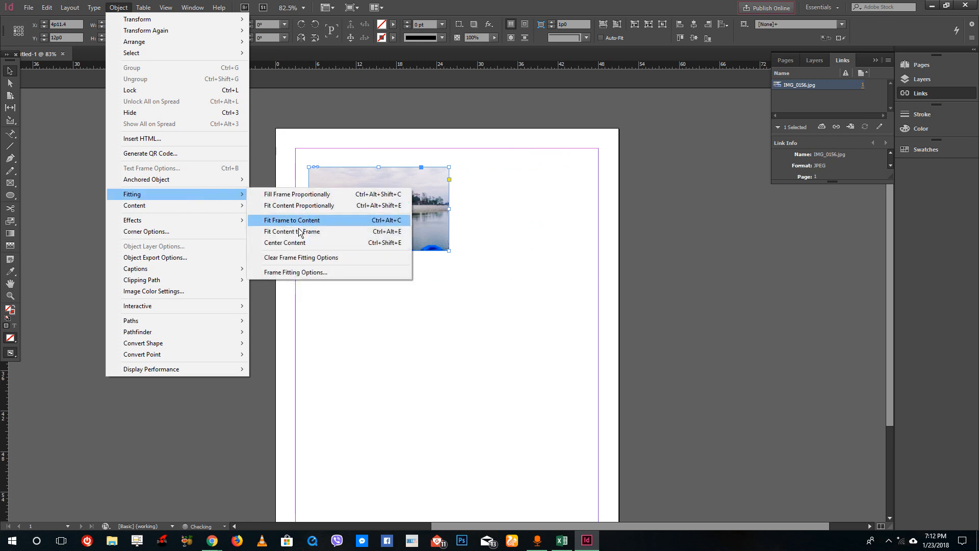
click(283, 243)
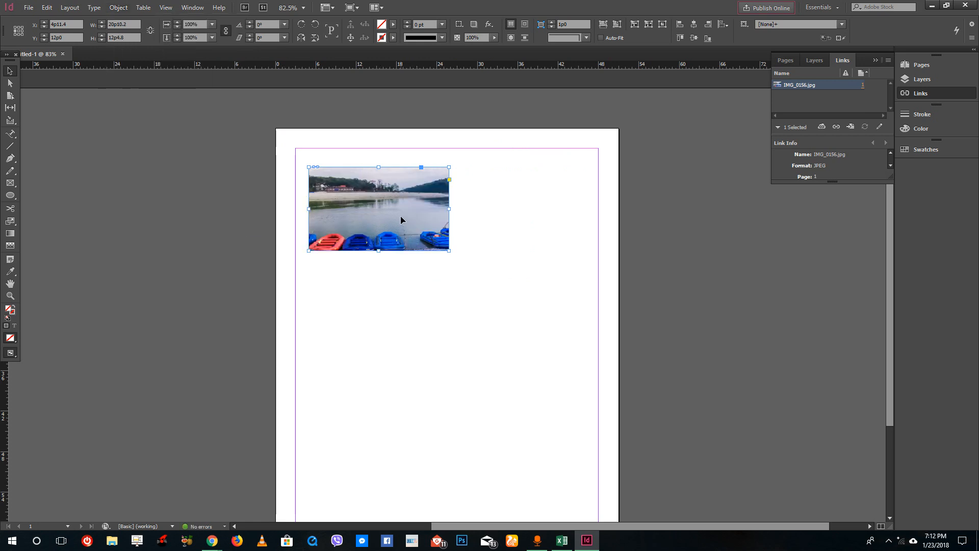
Clear the frame fitting options on the image frame.
click(118, 8)
mouse_move(191, 206)
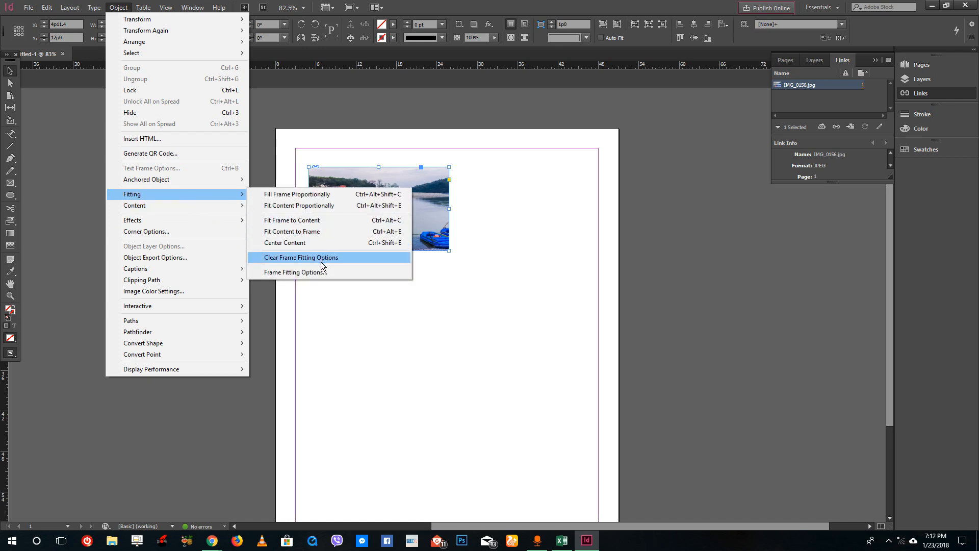
click(388, 258)
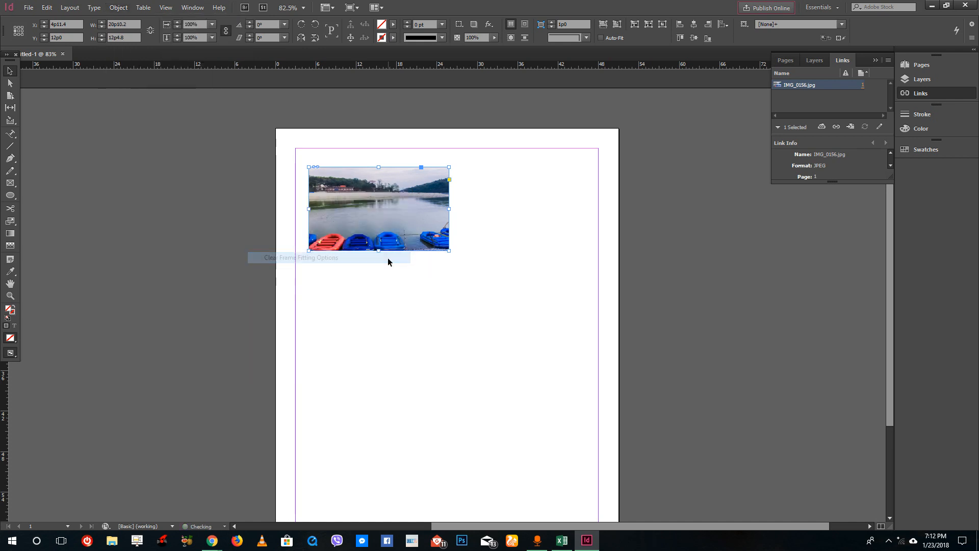
Enlarge the image frame to about 25p10 by 13p5 and nudge it slightly down and right.
drag(449, 250, 483, 258)
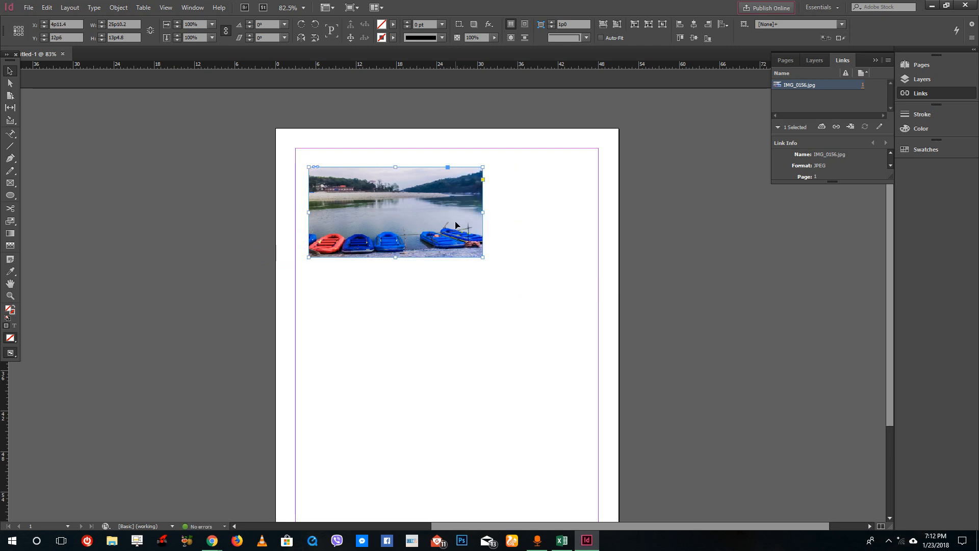
drag(430, 208, 434, 216)
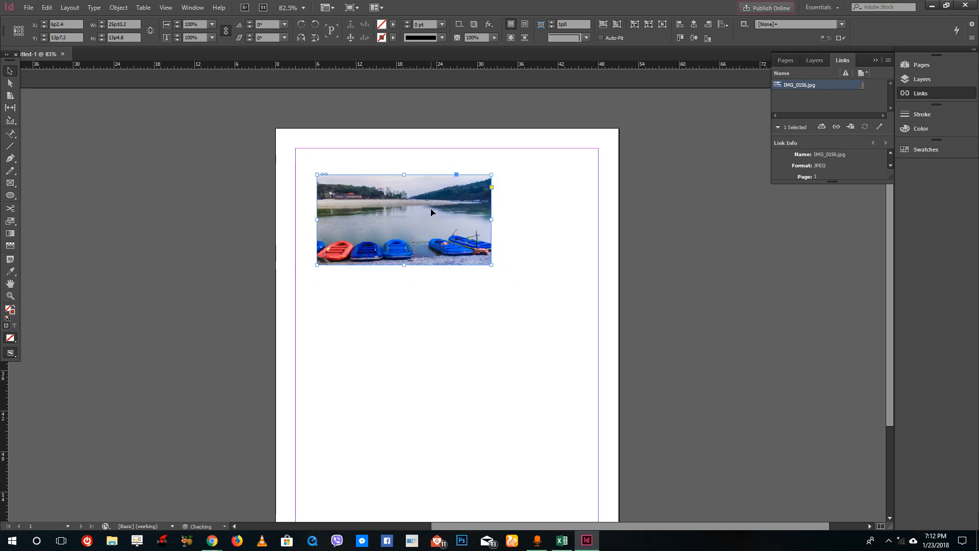